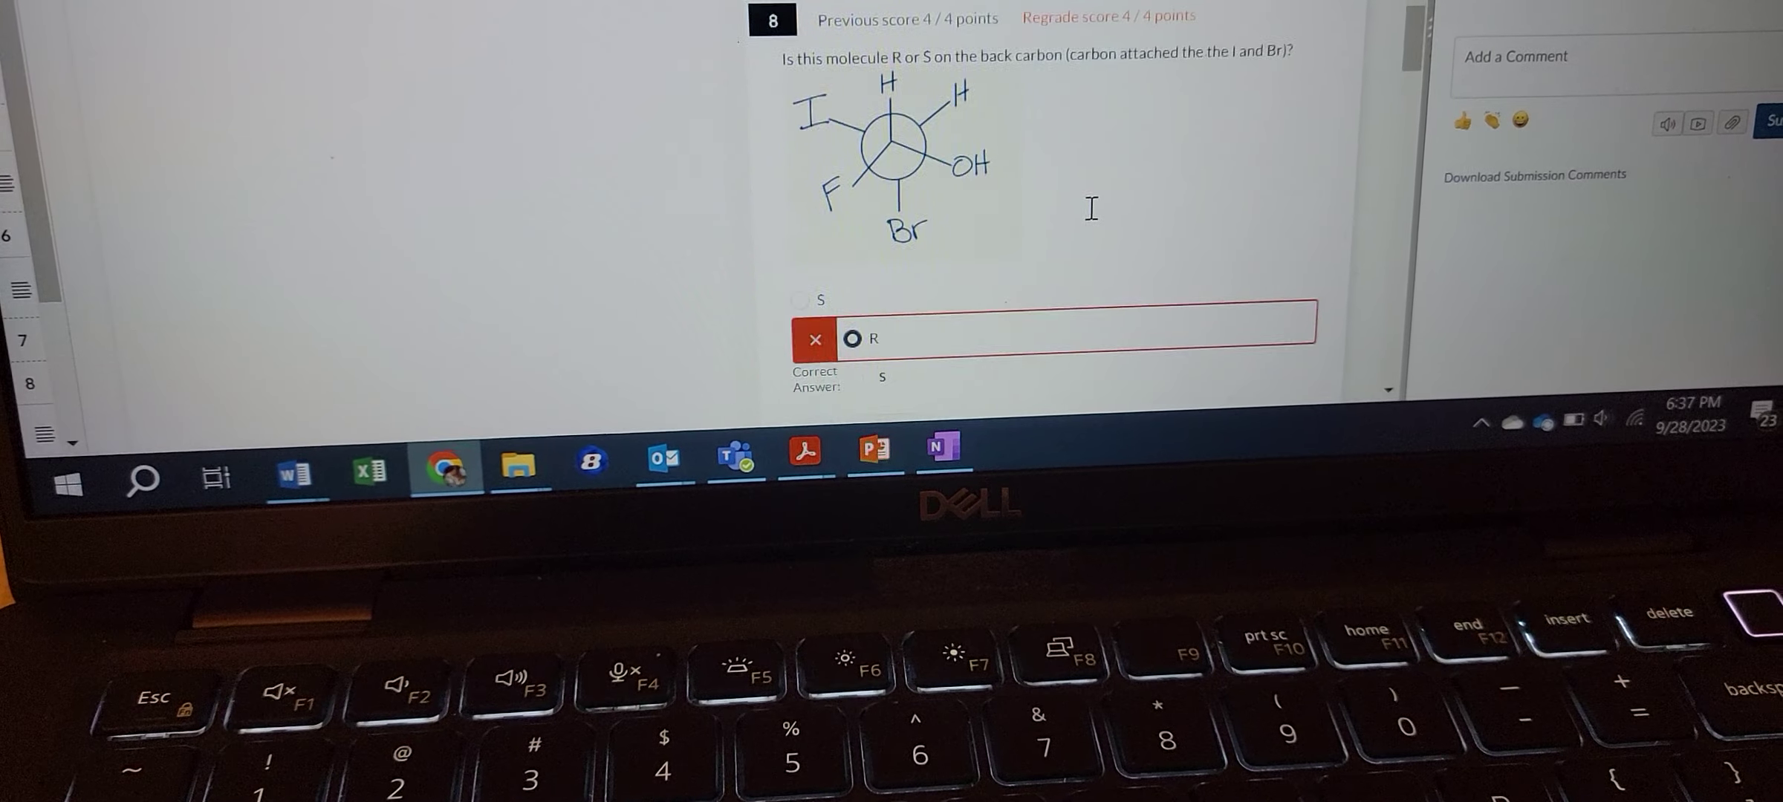
pyautogui.scroll(-1, 1090, 208)
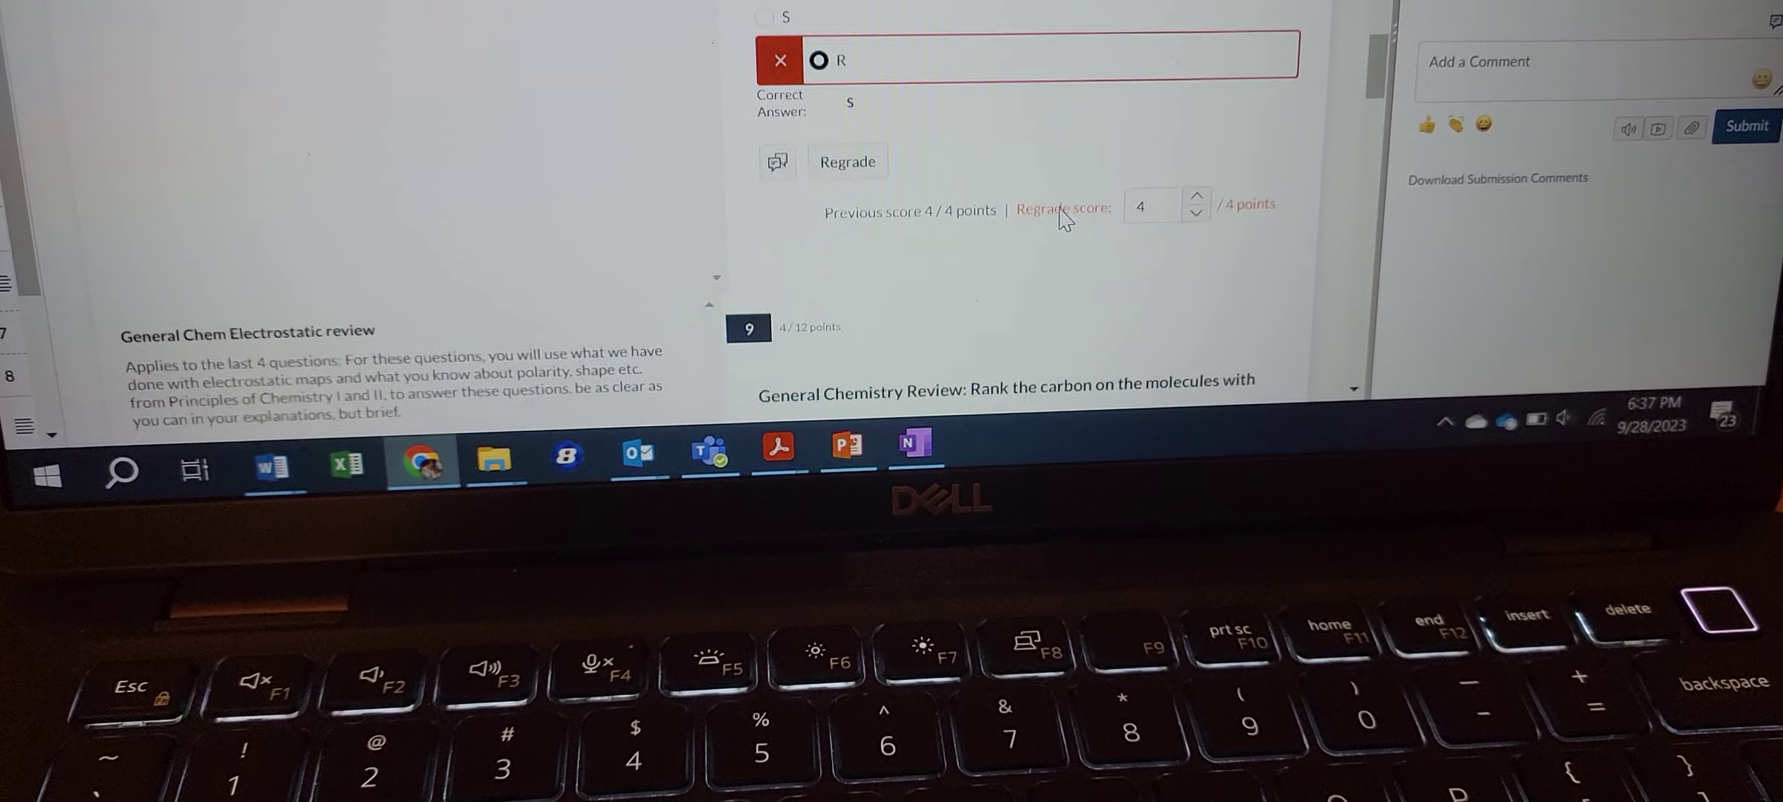